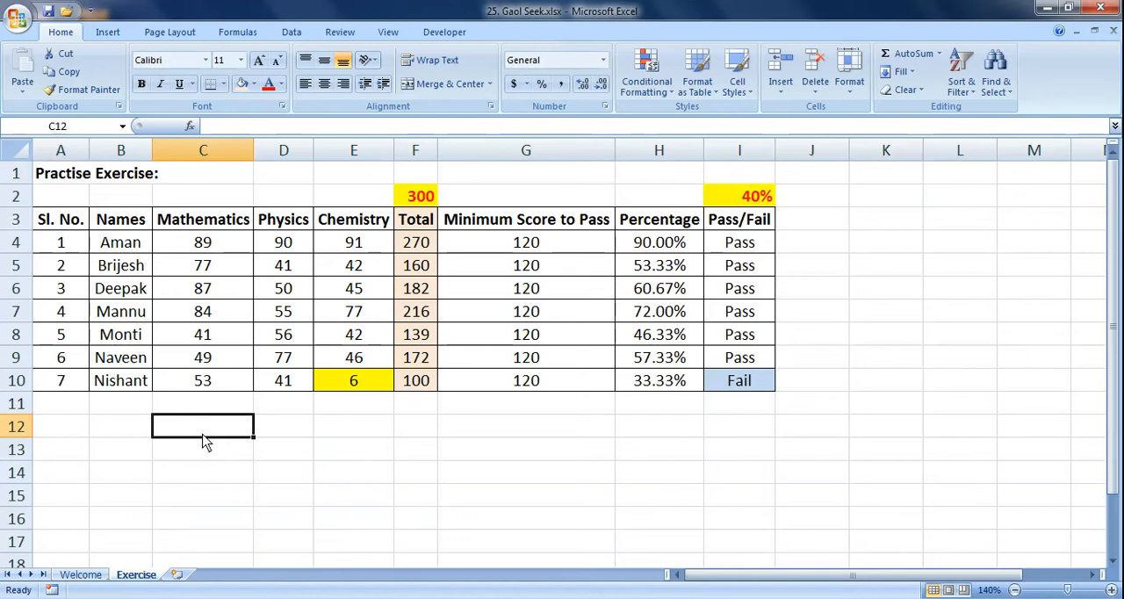
# Step: Examine the total formula in row 10 and the Mathematics, Physics and Chemistry column headings
pyautogui.press('Right')
pyautogui.press('Right')
pyautogui.press('Up')
pyautogui.press('Up')
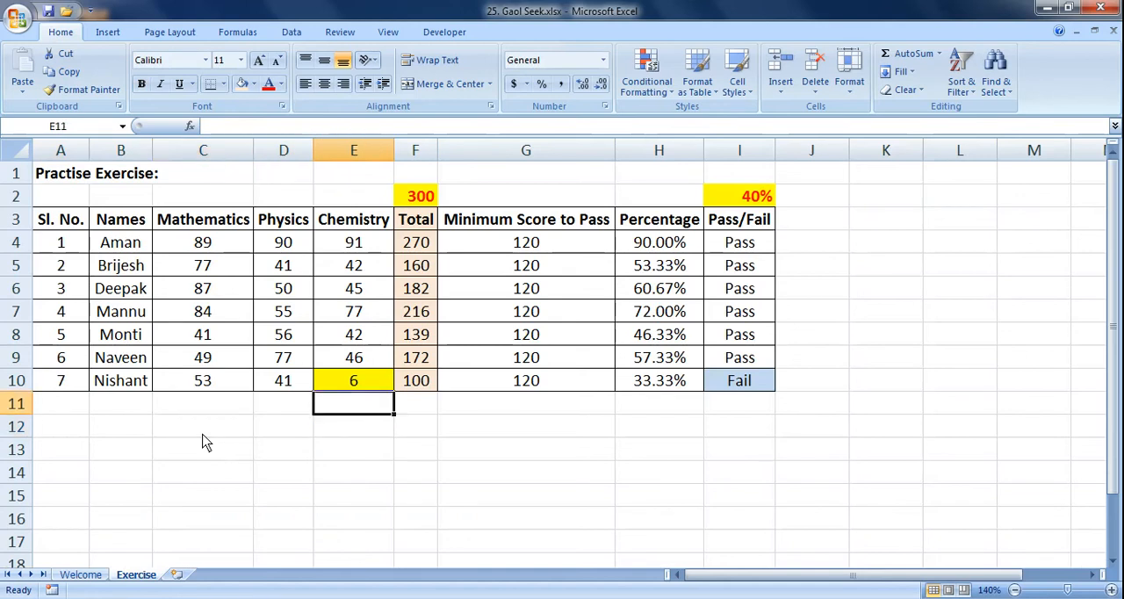
pyautogui.press('Right')
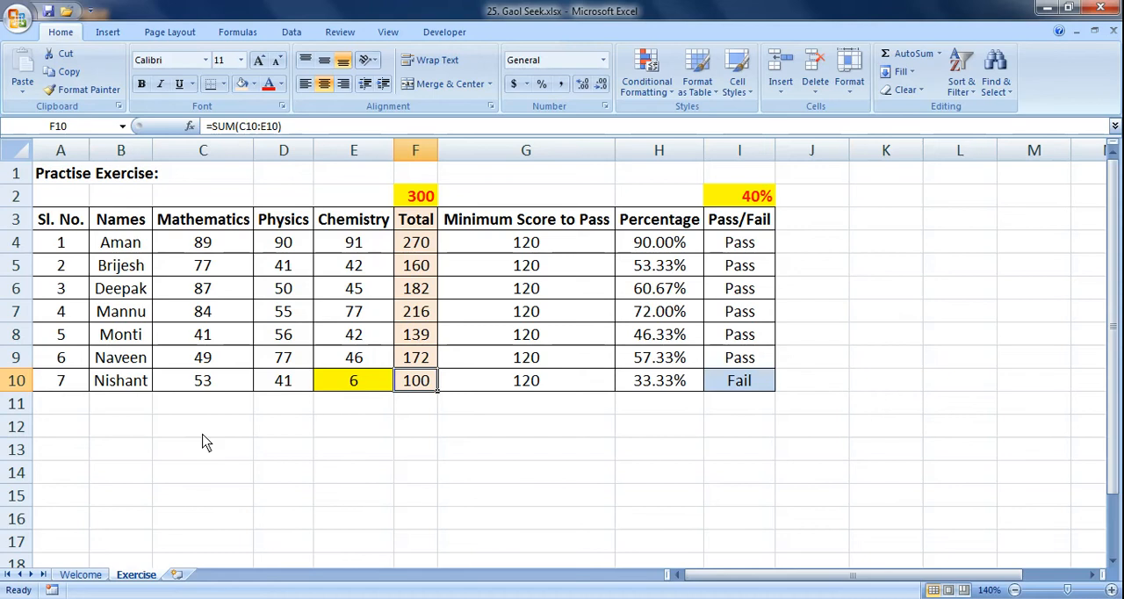
pyautogui.click(202, 228)
pyautogui.press('Right')
pyautogui.press('Right')
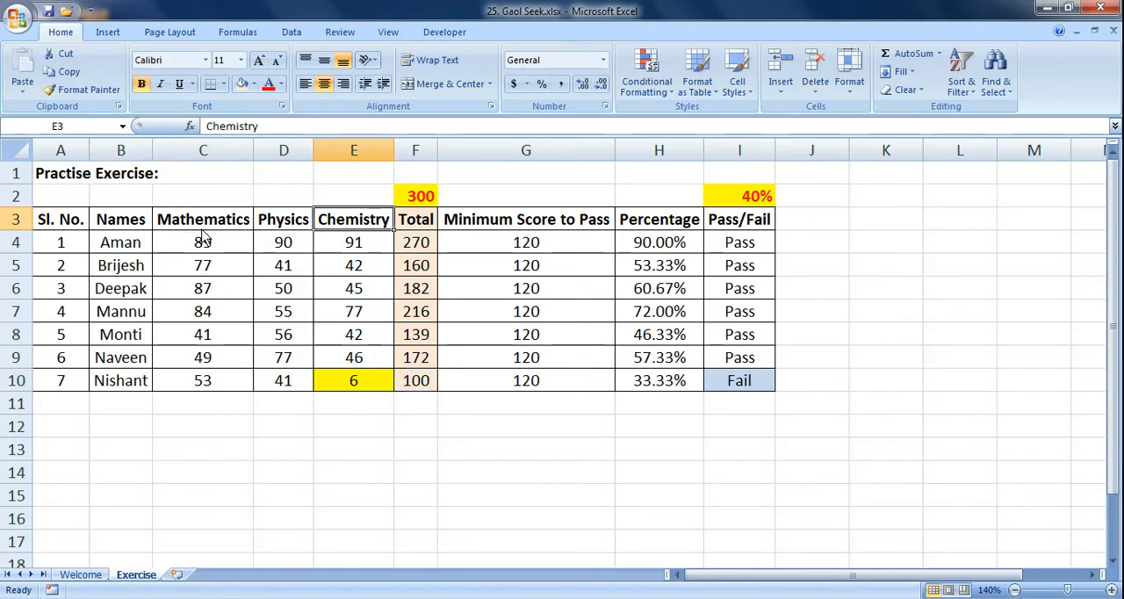
pyautogui.click(202, 230)
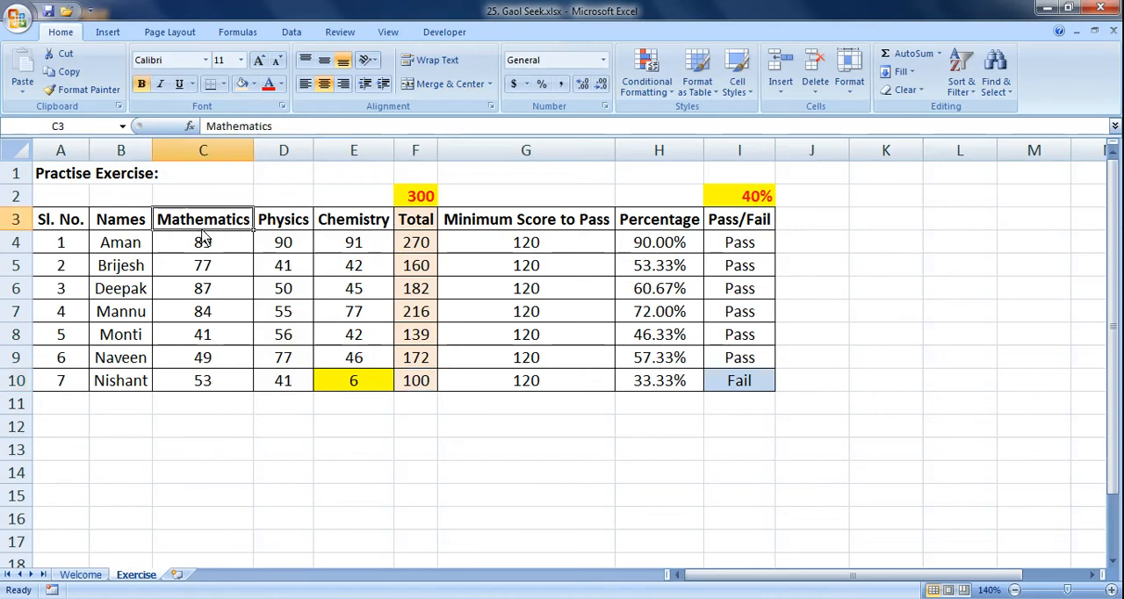
# Step: Review the Total, Minimum Score to Pass, Percentage and Pass/Fail columns with the maximum score, pass threshold and minimum-score formula
pyautogui.click(417, 153)
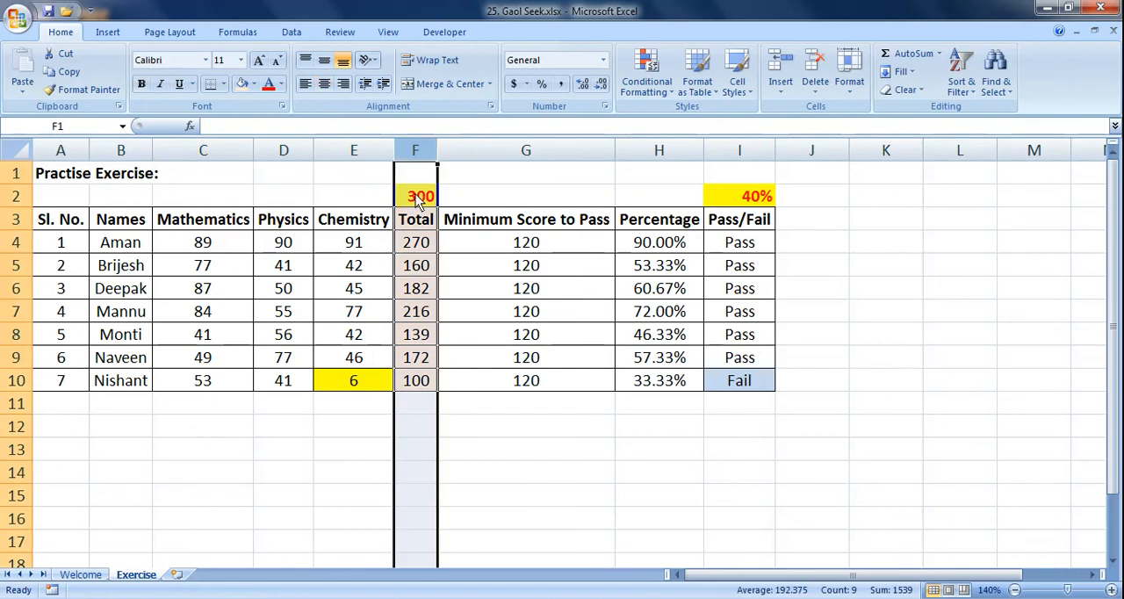
pyautogui.click(505, 153)
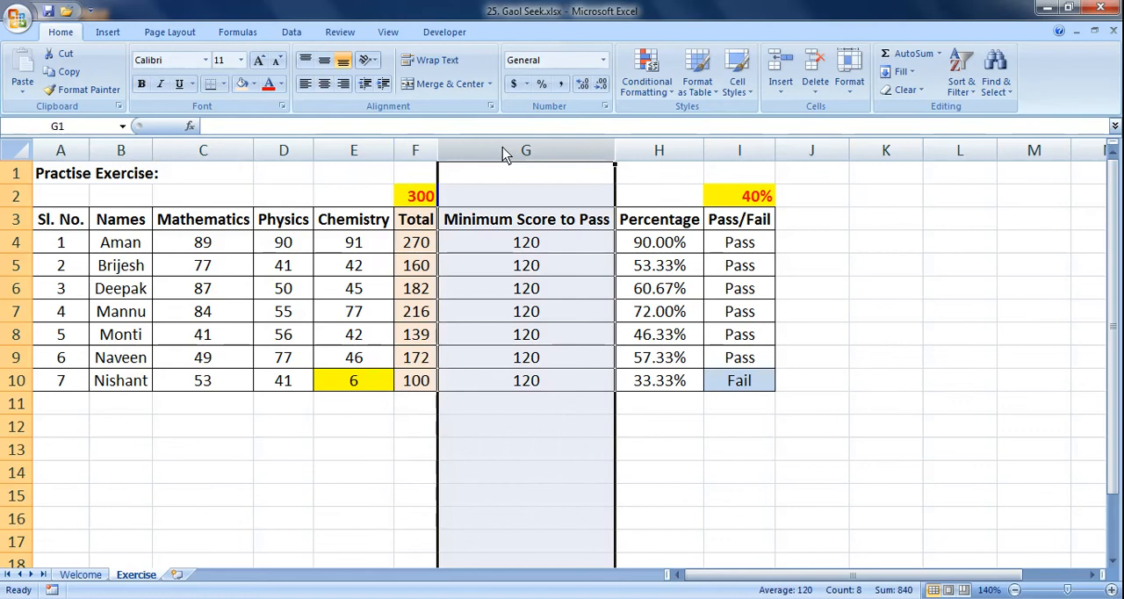
pyautogui.click(651, 153)
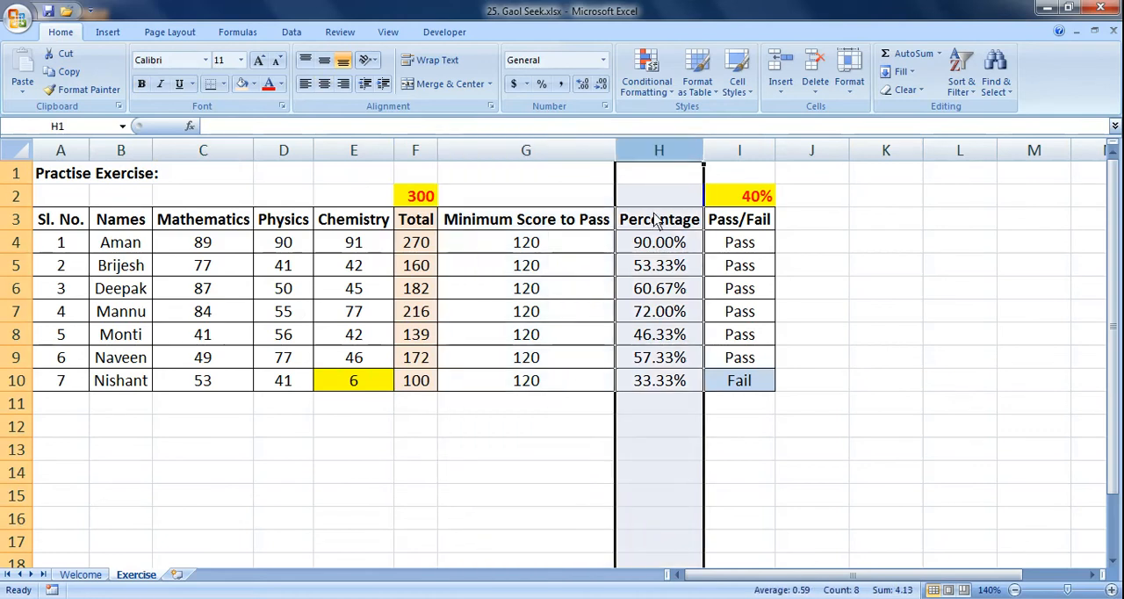
pyautogui.click(733, 158)
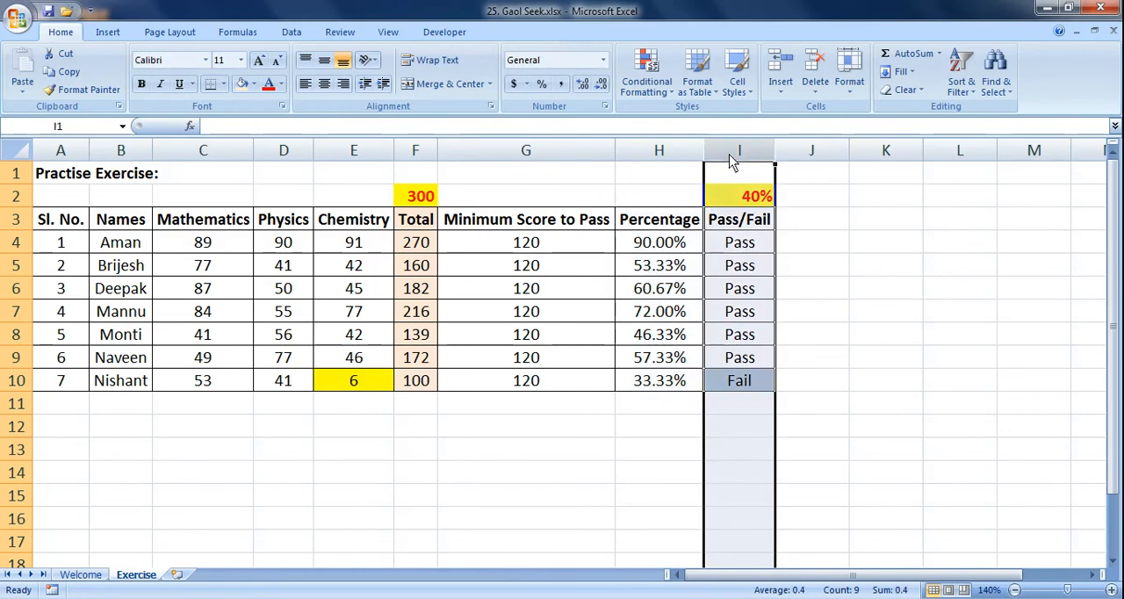
pyautogui.click(736, 203)
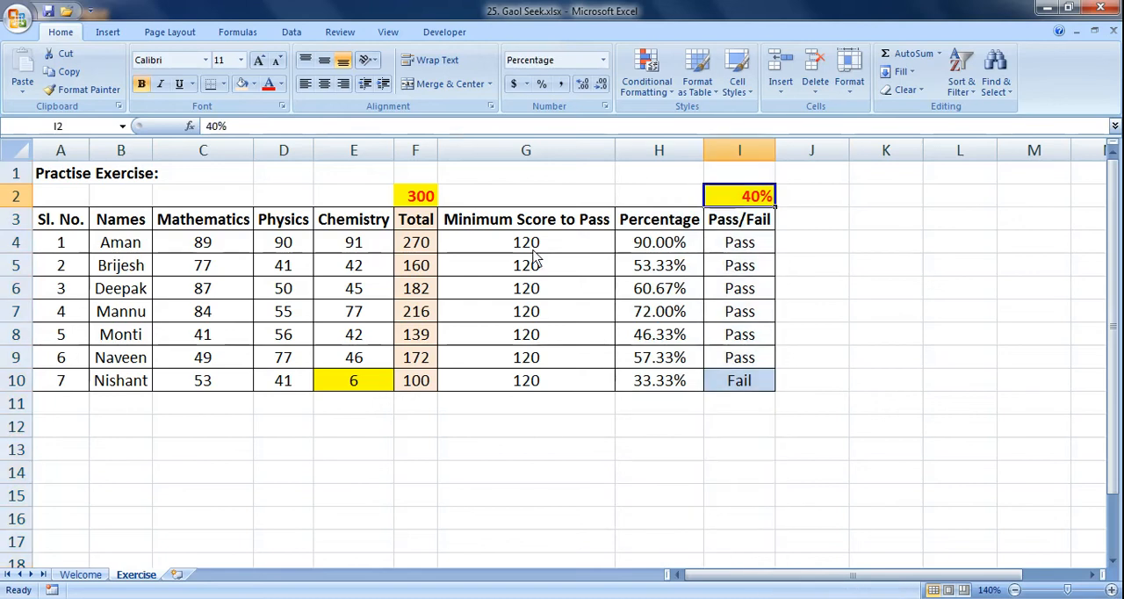
pyautogui.click(402, 197)
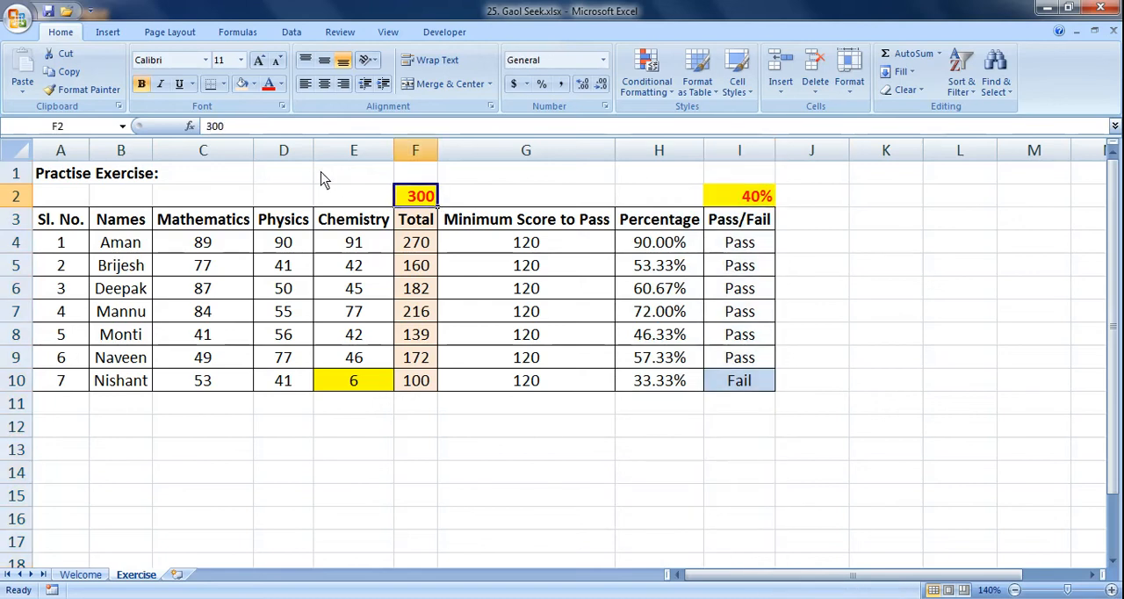
pyautogui.moveTo(221, 149); pyautogui.dragTo(337, 158)
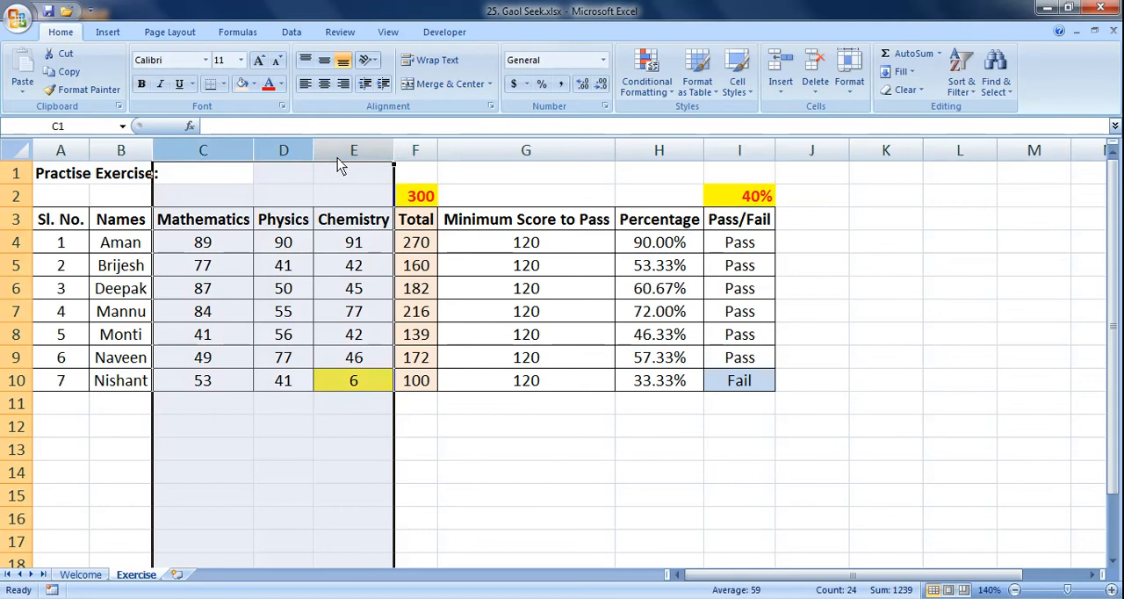
pyautogui.click(418, 200)
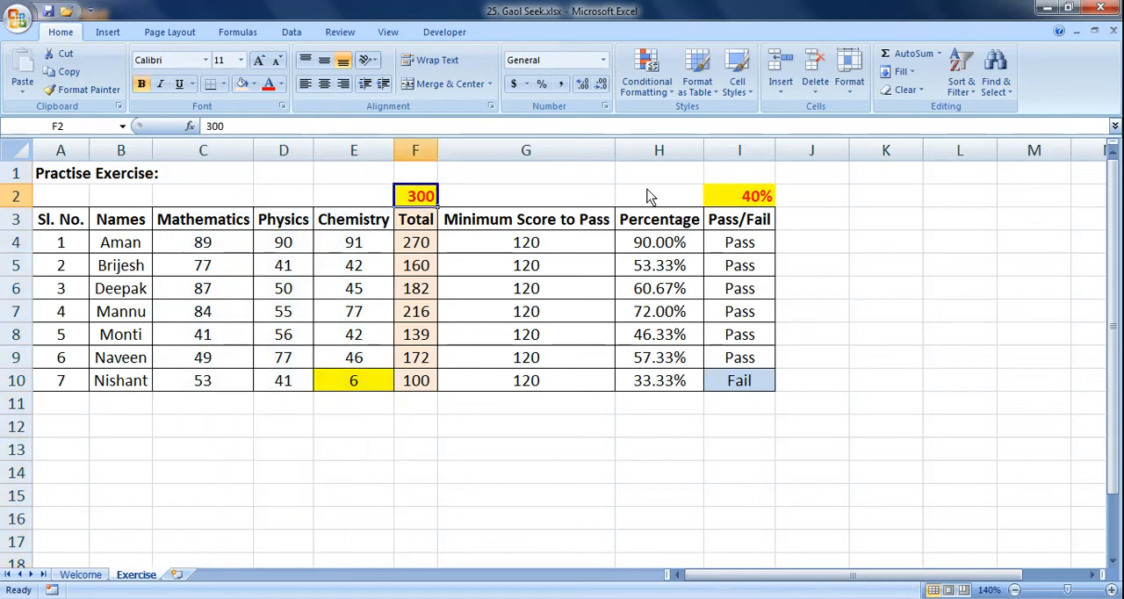
pyautogui.click(583, 237)
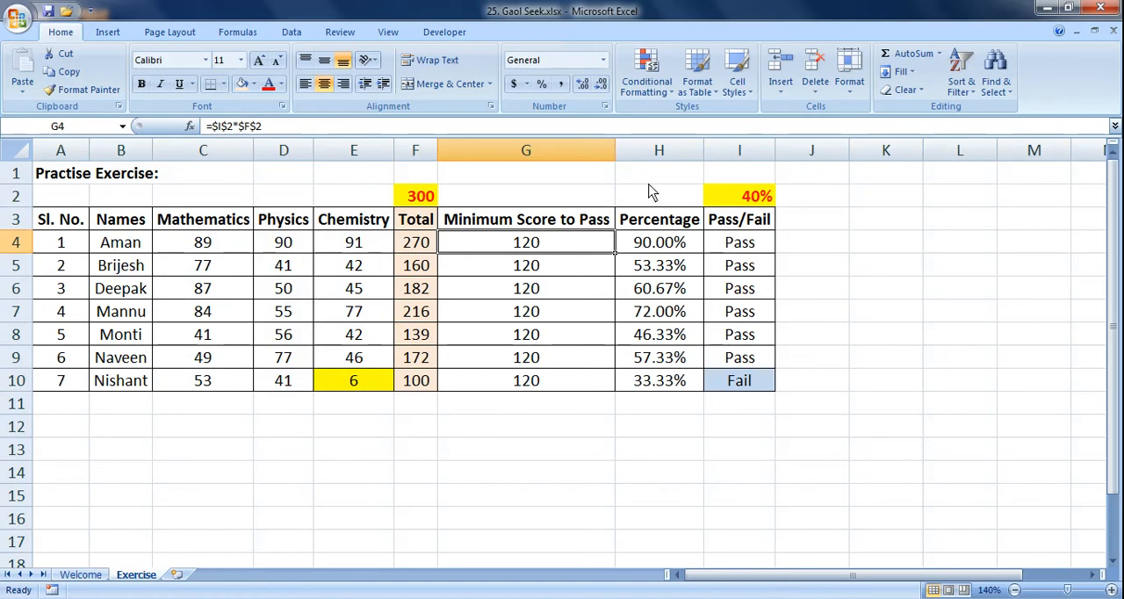
pyautogui.click(735, 195)
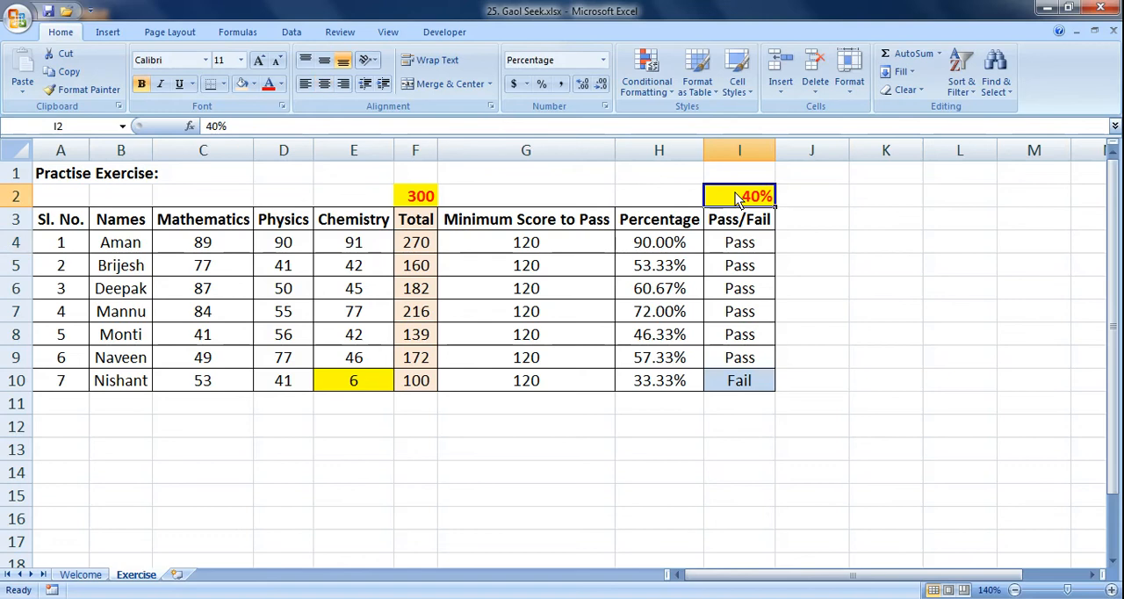
# Step: Check row 10's Chemistry score, Pass/Fail formula and percentage against the pass threshold in I2
pyautogui.click(384, 385)
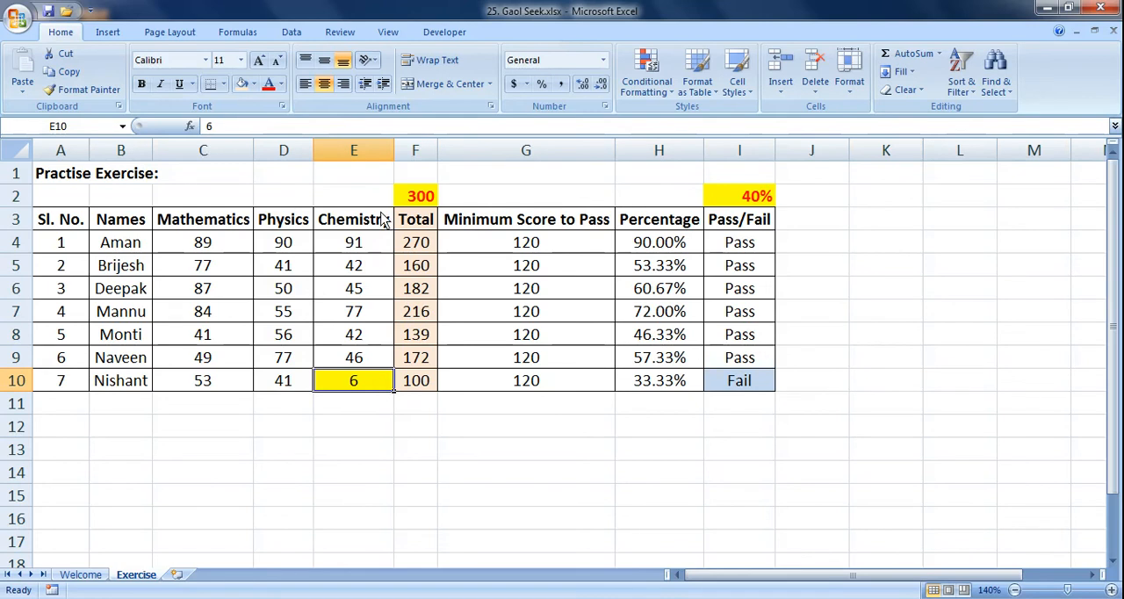
pyautogui.scroll(-1, 376, 254)
pyautogui.scroll(1, 371, 328)
pyautogui.click(720, 392)
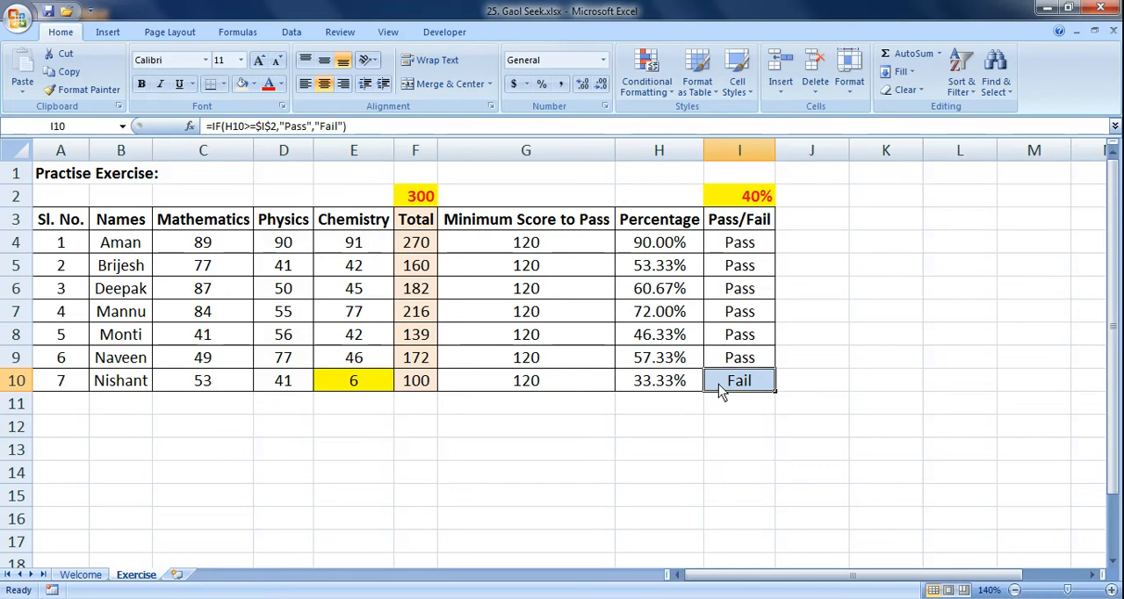
pyautogui.click(631, 393)
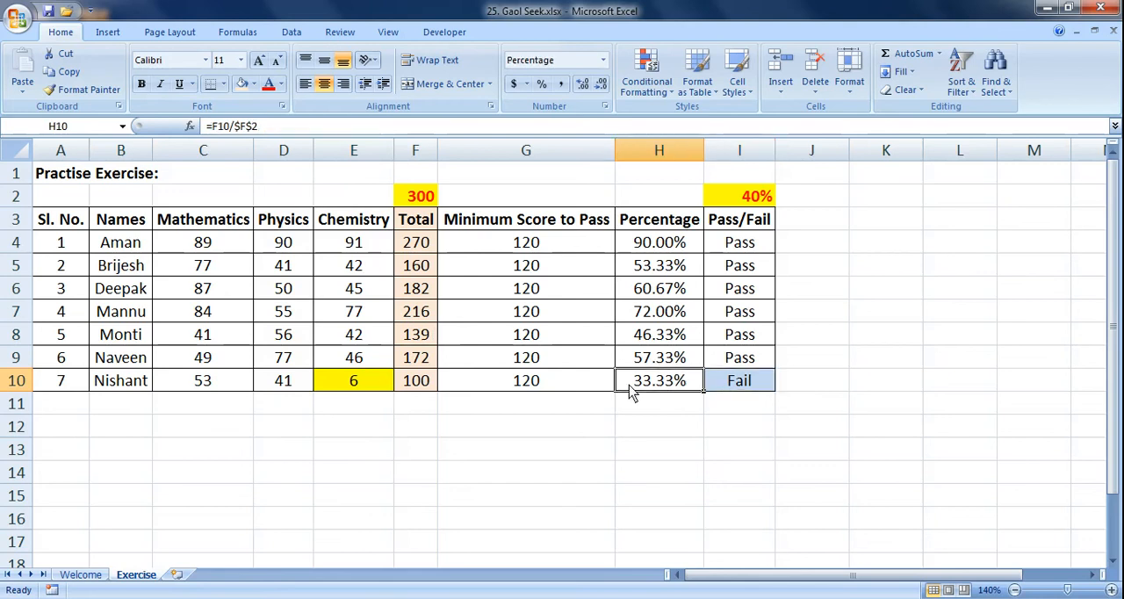
pyautogui.click(740, 204)
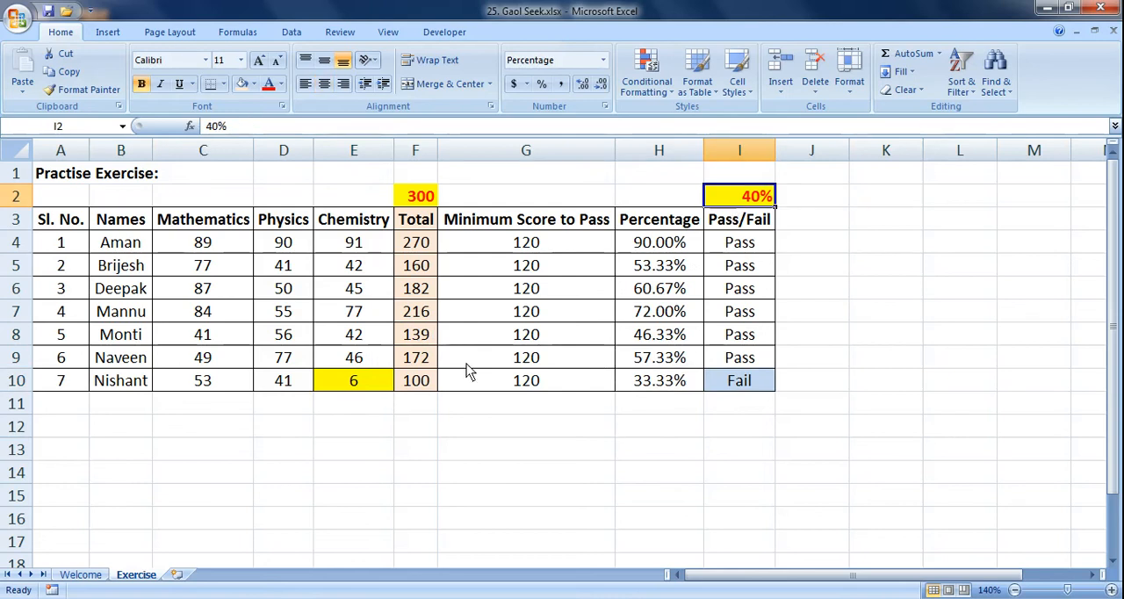
pyautogui.click(364, 390)
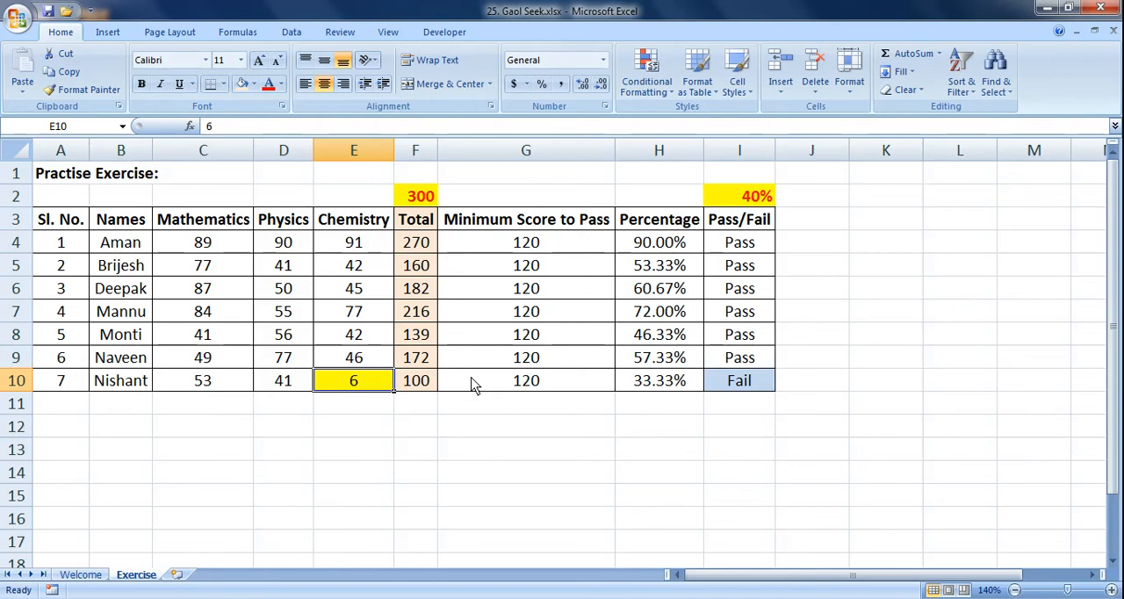
pyautogui.scroll(-1, 475, 321)
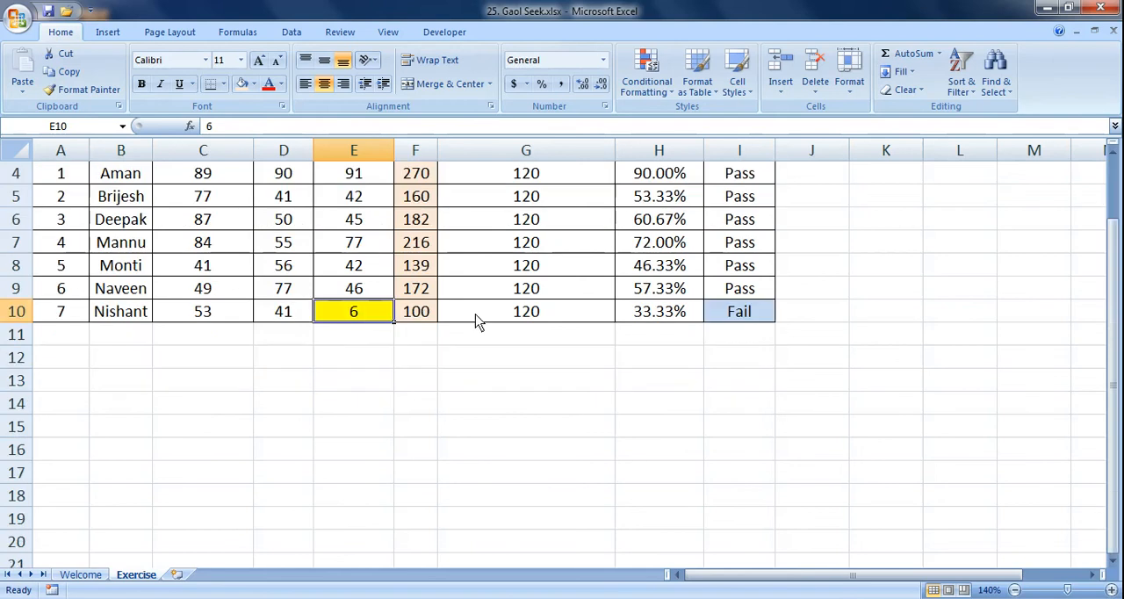
pyautogui.scroll(1, 488, 283)
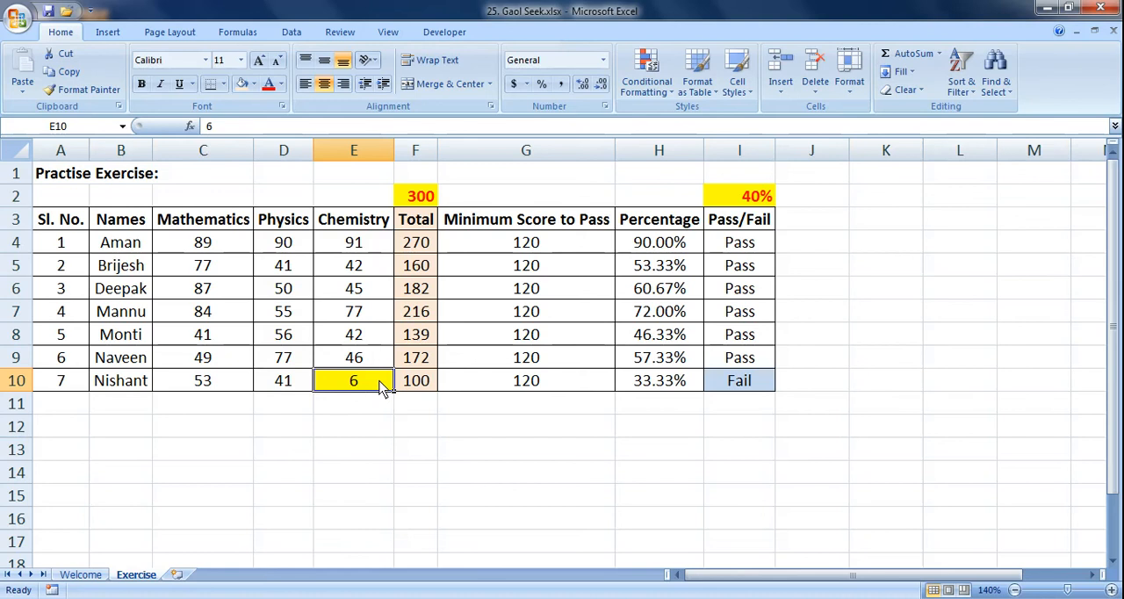
# Step: Trace how the Chemistry score in E10 feeds the total in F10 and the percentage in H10
pyautogui.click(411, 393)
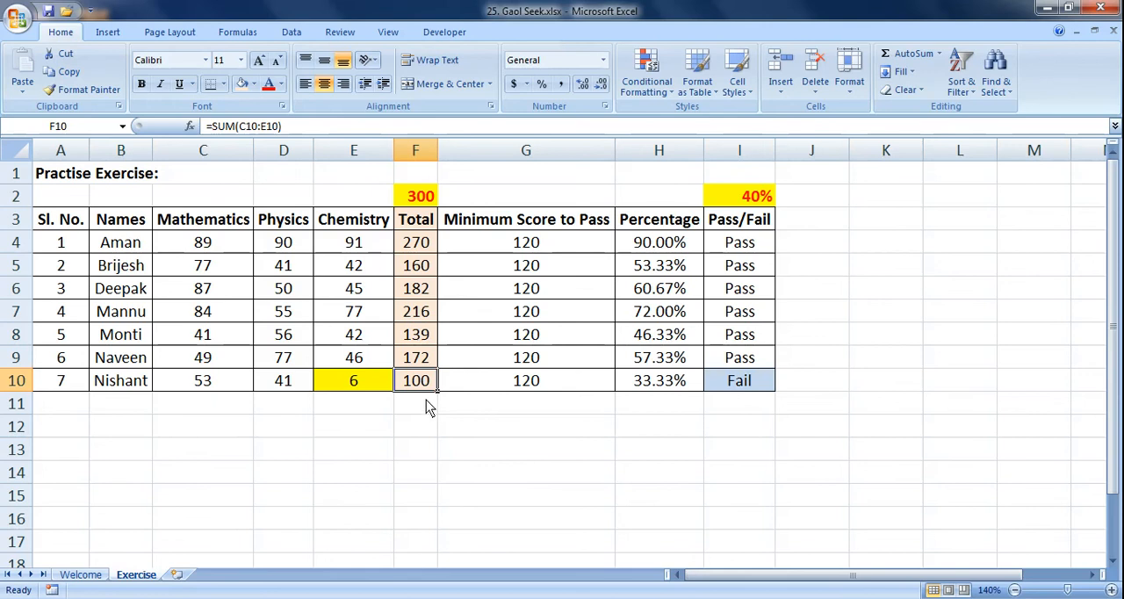
pyautogui.click(378, 392)
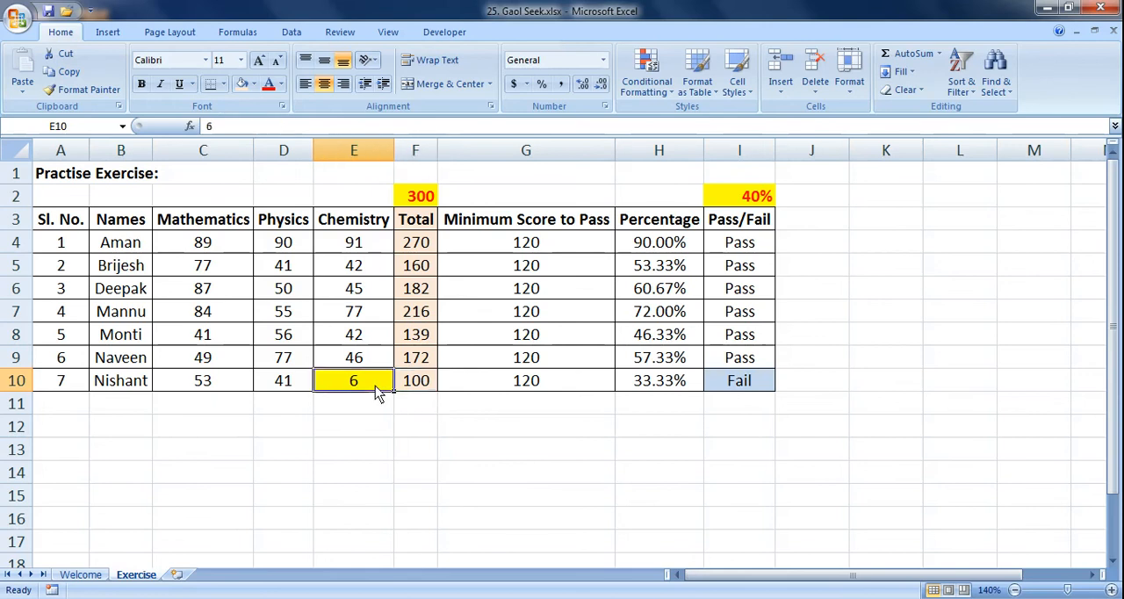
pyautogui.click(420, 387)
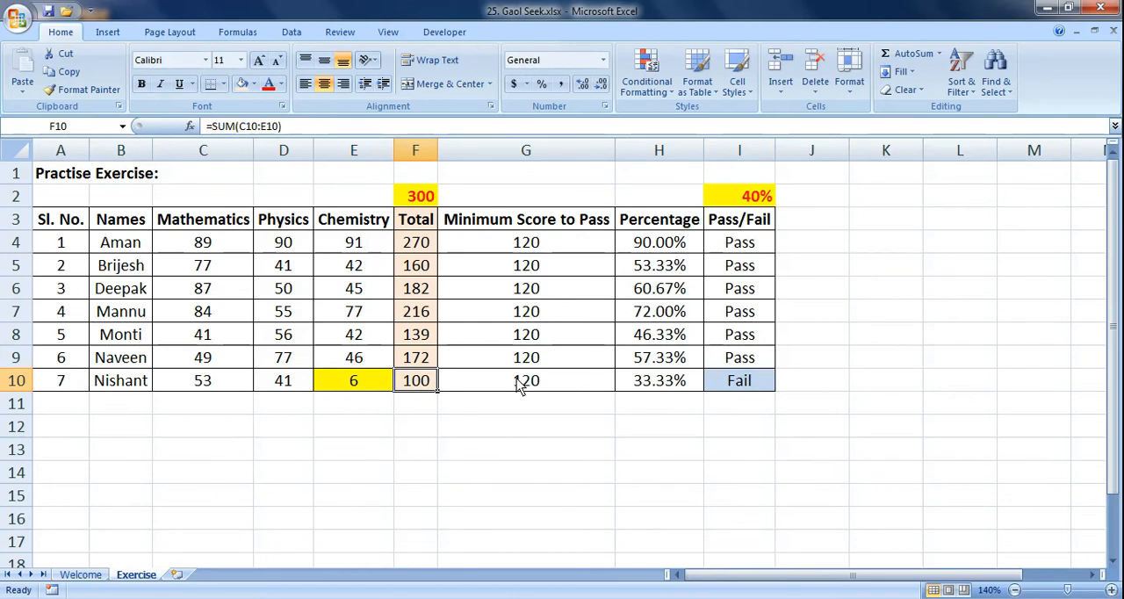
pyautogui.click(652, 389)
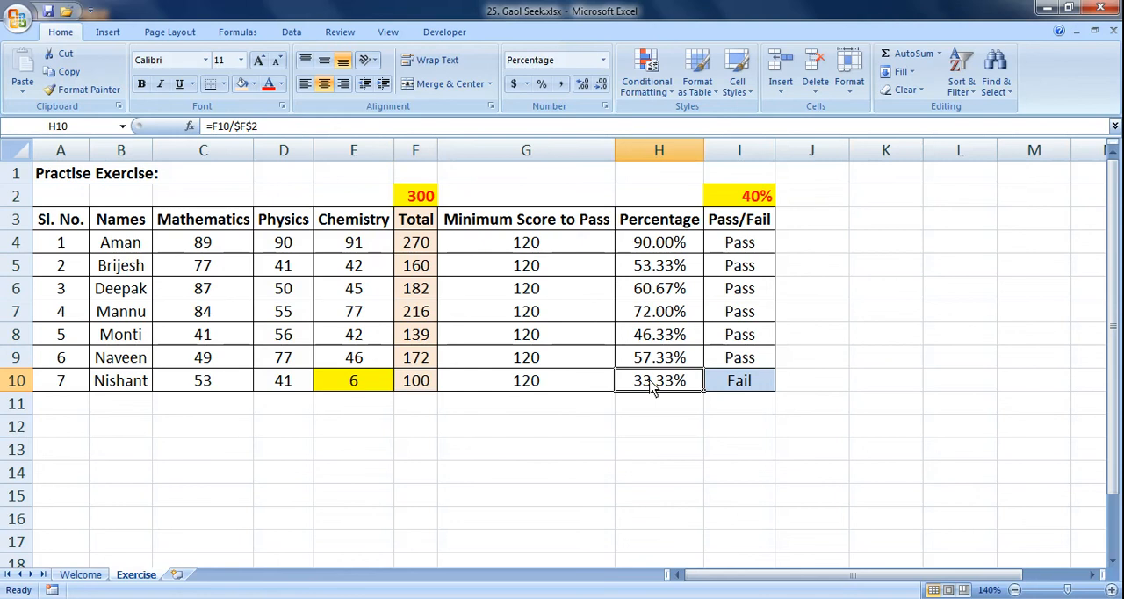
pyautogui.click(384, 385)
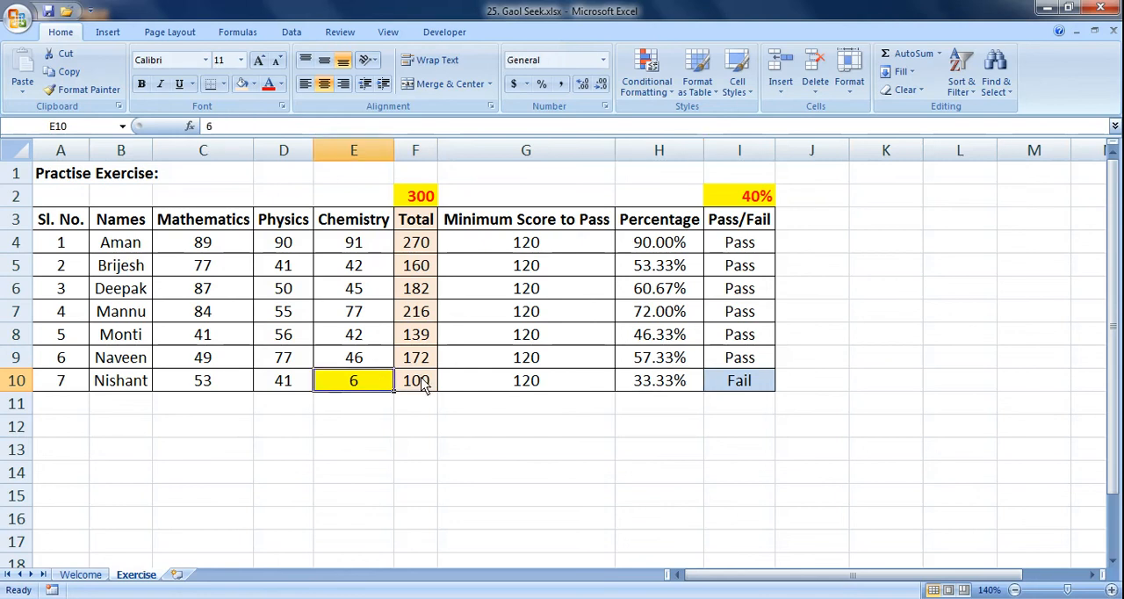
pyautogui.click(420, 386)
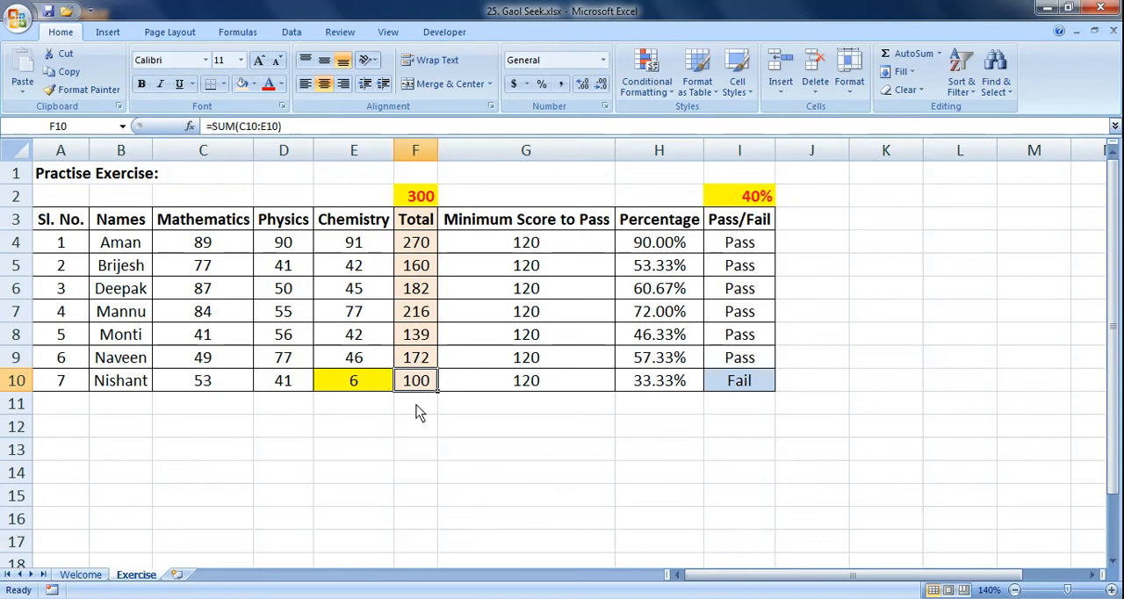
pyautogui.click(369, 386)
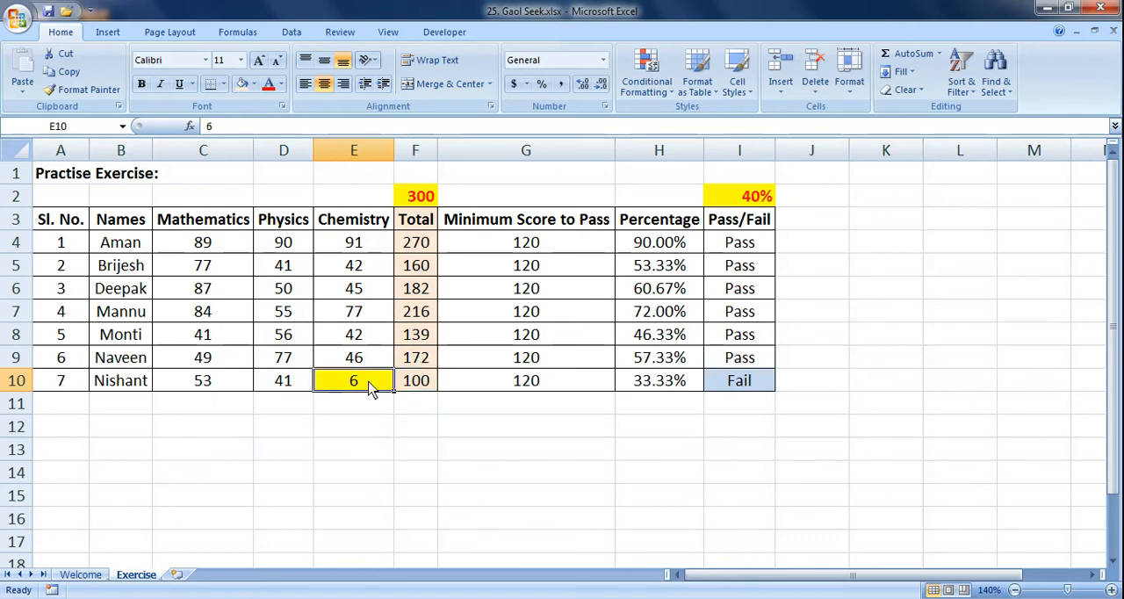
# Step: Open Goal Seek for the total in F10 and place its dialog clear of the marks table
pyautogui.click(413, 391)
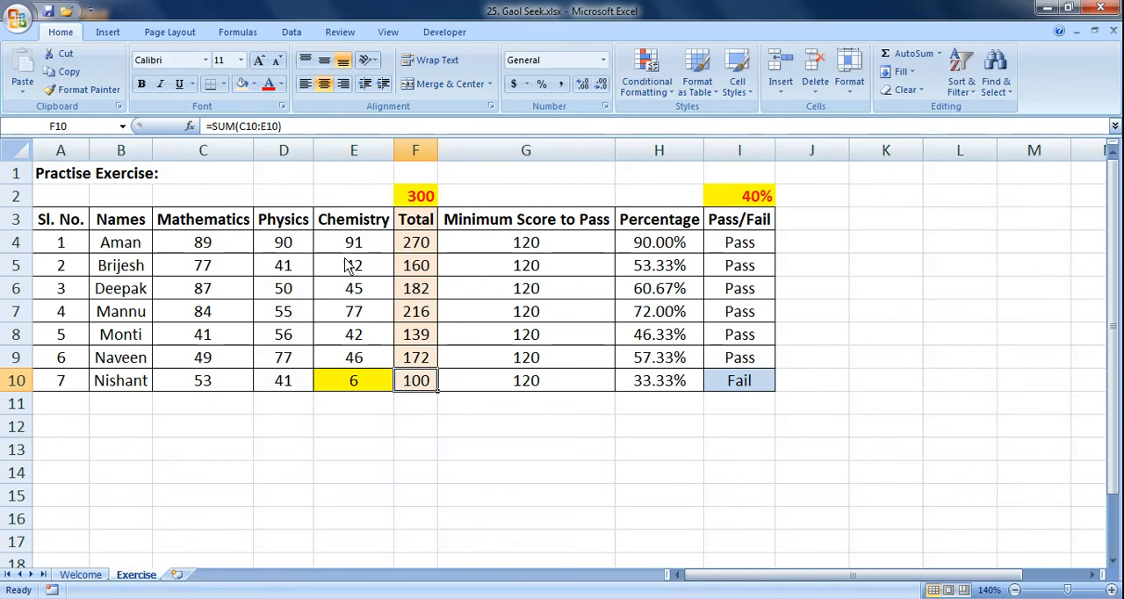
pyautogui.click(292, 34)
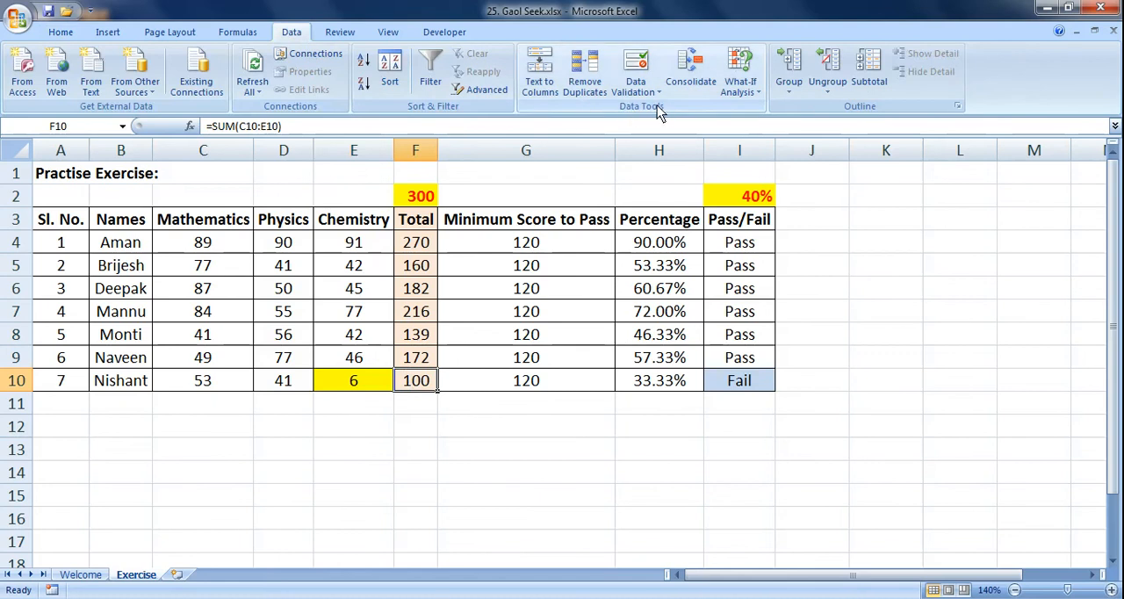
pyautogui.click(740, 91)
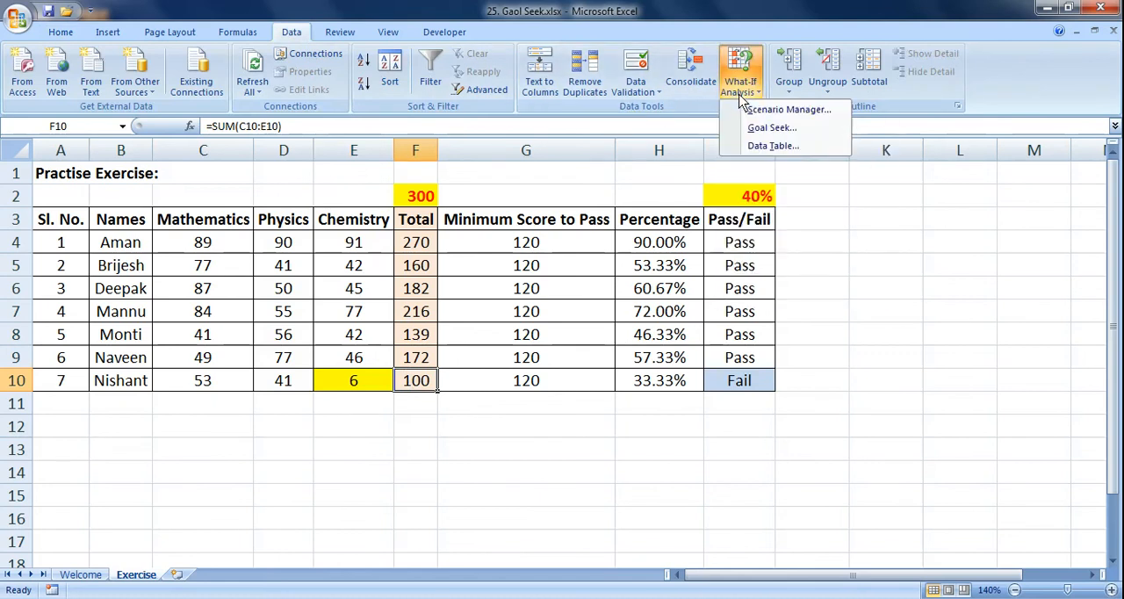
pyautogui.click(831, 132)
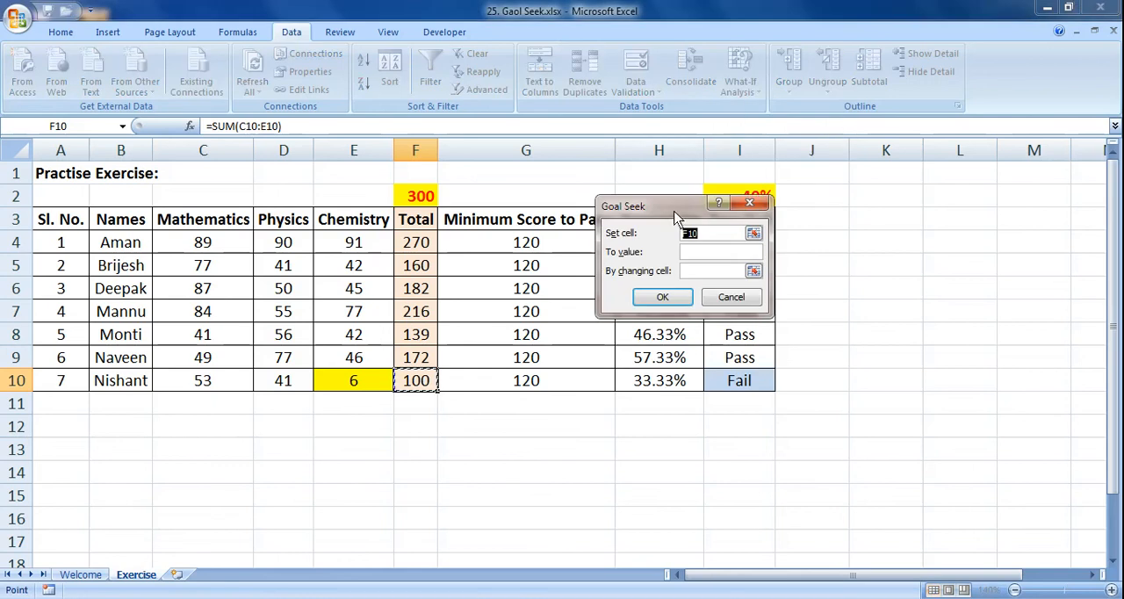
pyautogui.moveTo(675, 211); pyautogui.dragTo(860, 215)
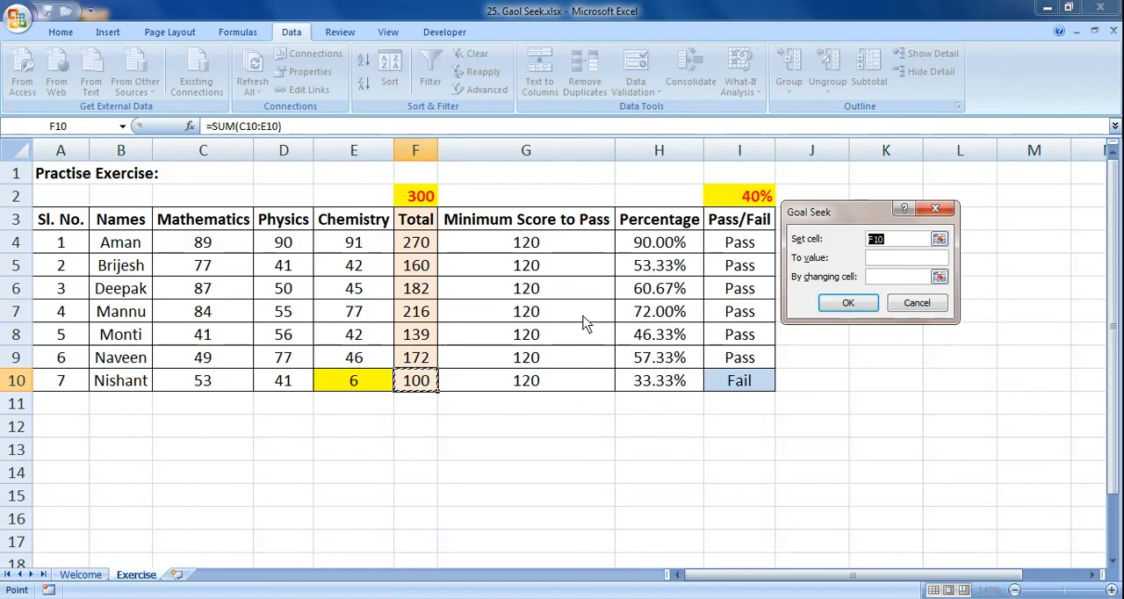
# Step: Try Goal Seek with F10 as the set cell, 120 as the target value and E10 as the changing cell, discarding the solution
pyautogui.click(429, 391)
pyautogui.click(896, 263)
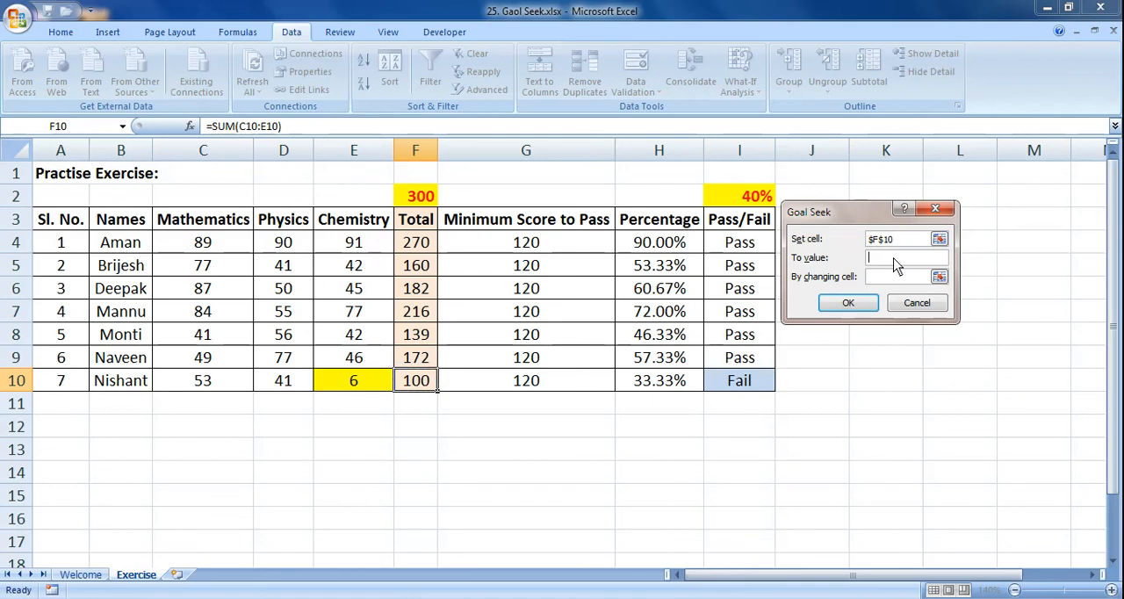
pyautogui.write('120')
pyautogui.click(884, 283)
pyautogui.click(355, 383)
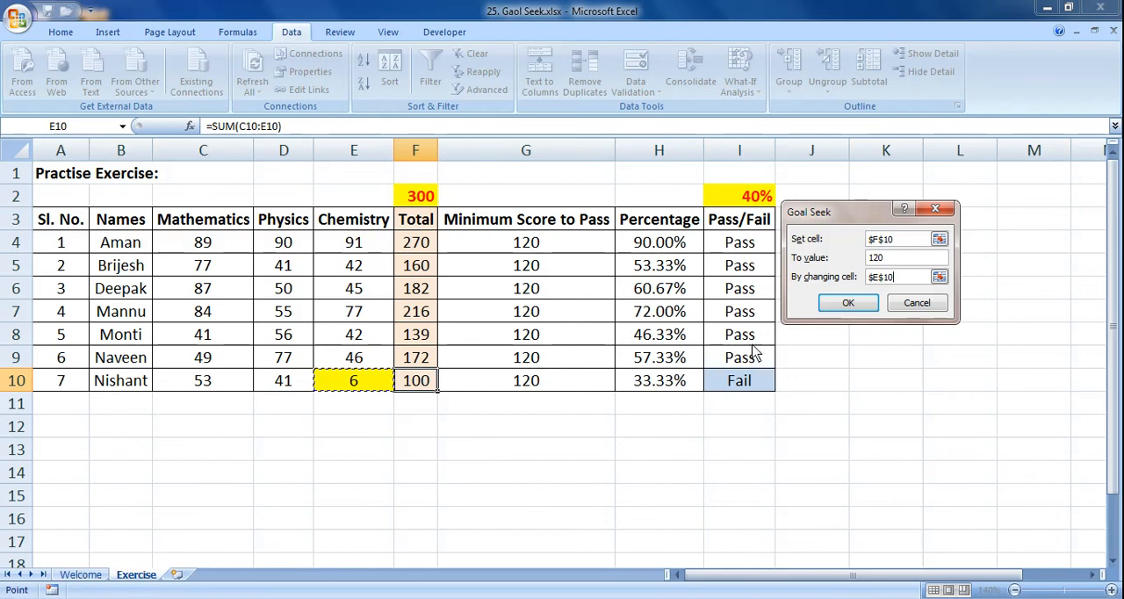
pyautogui.click(850, 303)
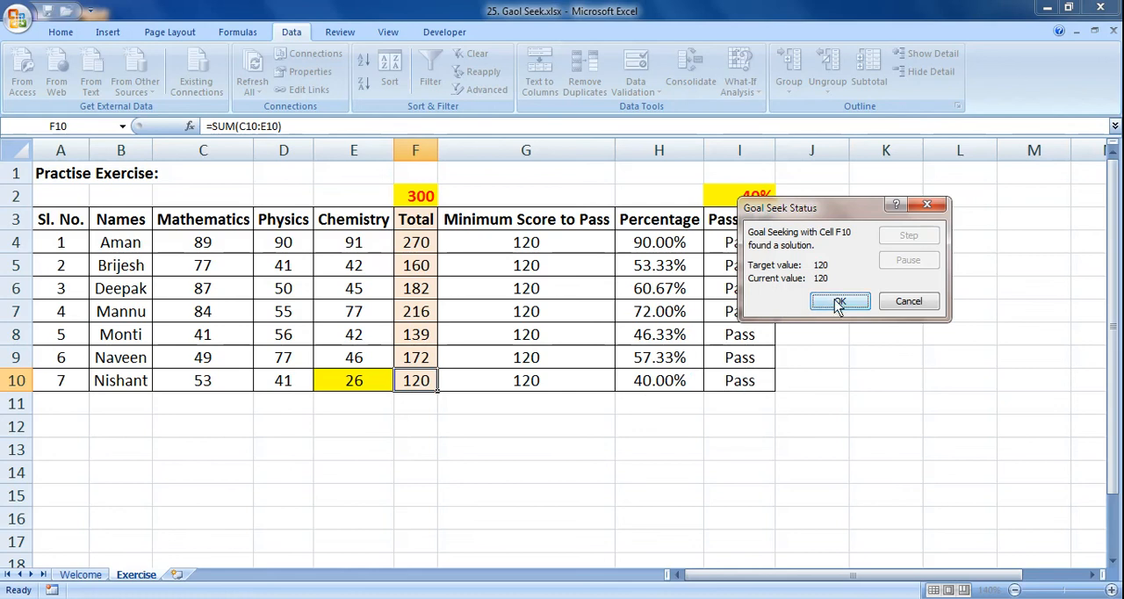
pyautogui.click(905, 303)
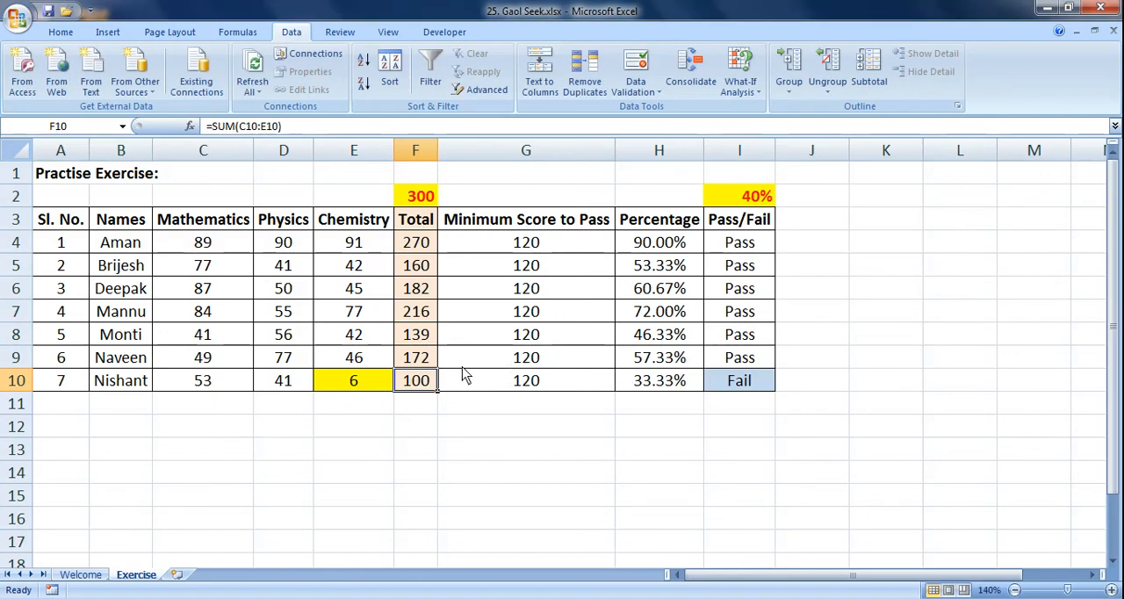
# Step: Run Goal Seek to bring the total in F10 to 120 by changing the Chemistry score in E10, and keep the solution
pyautogui.click(740, 88)
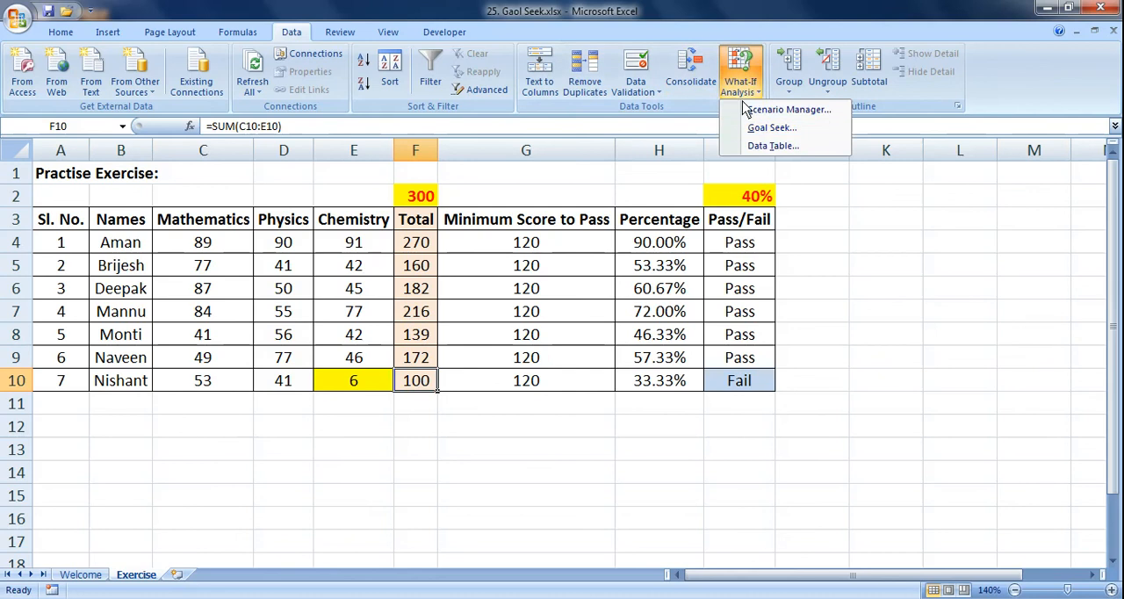
pyautogui.click(761, 132)
pyautogui.scroll(-1, 622, 320)
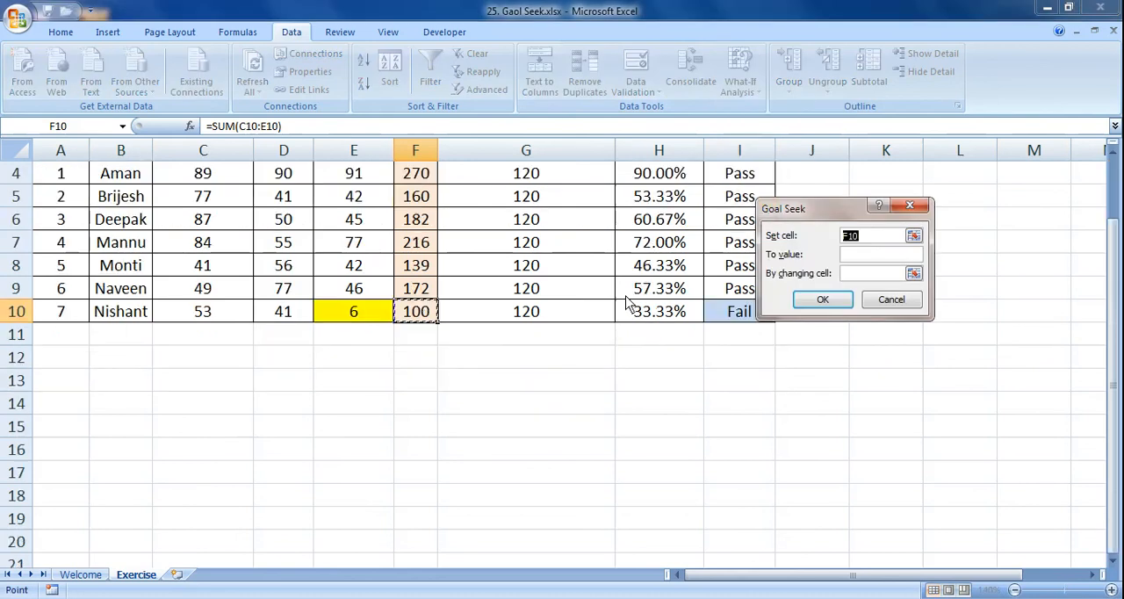
pyautogui.scroll(1, 627, 296)
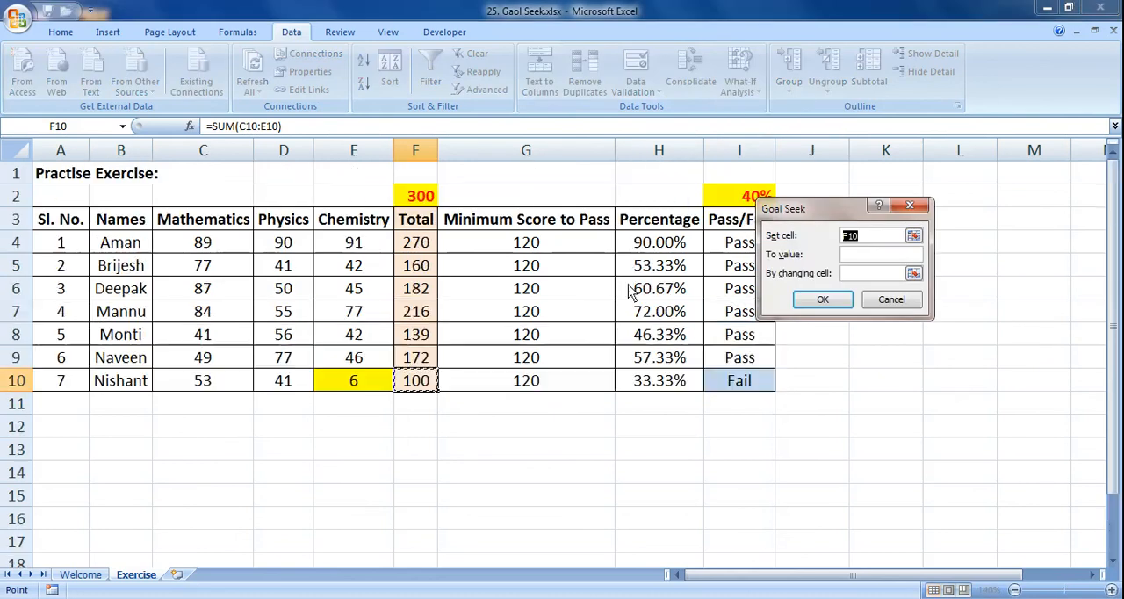
pyautogui.click(859, 255)
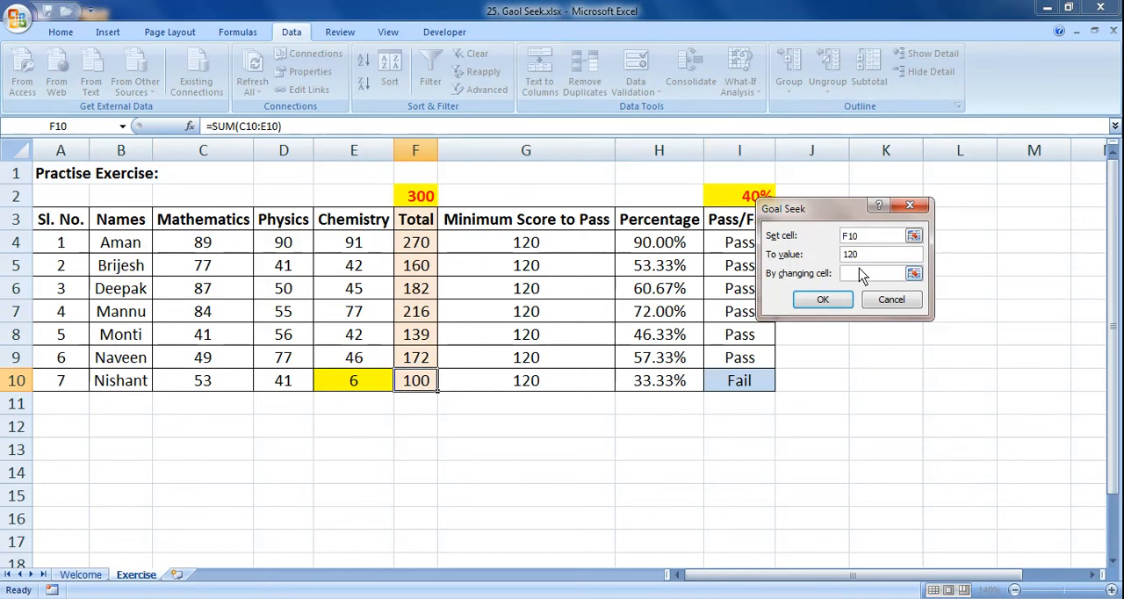
pyautogui.click(344, 385)
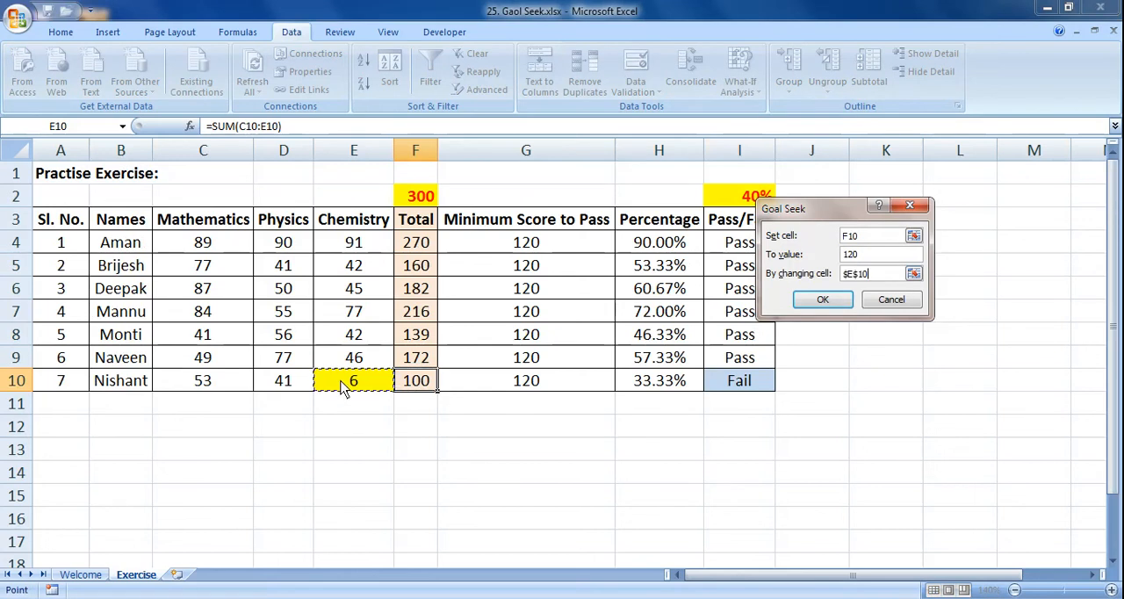
pyautogui.click(810, 302)
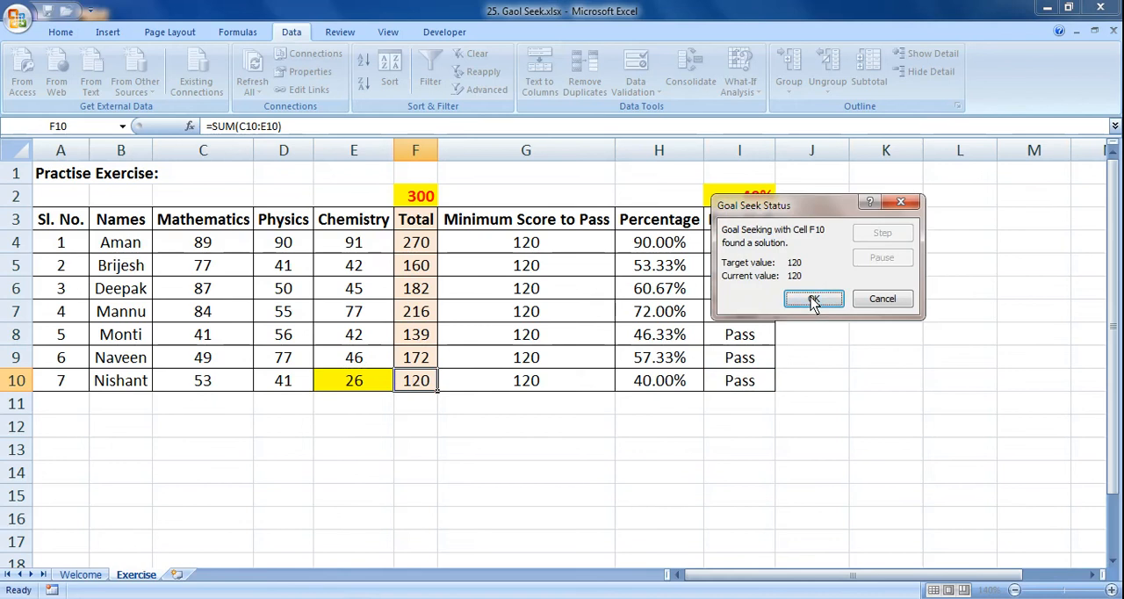
pyautogui.click(813, 300)
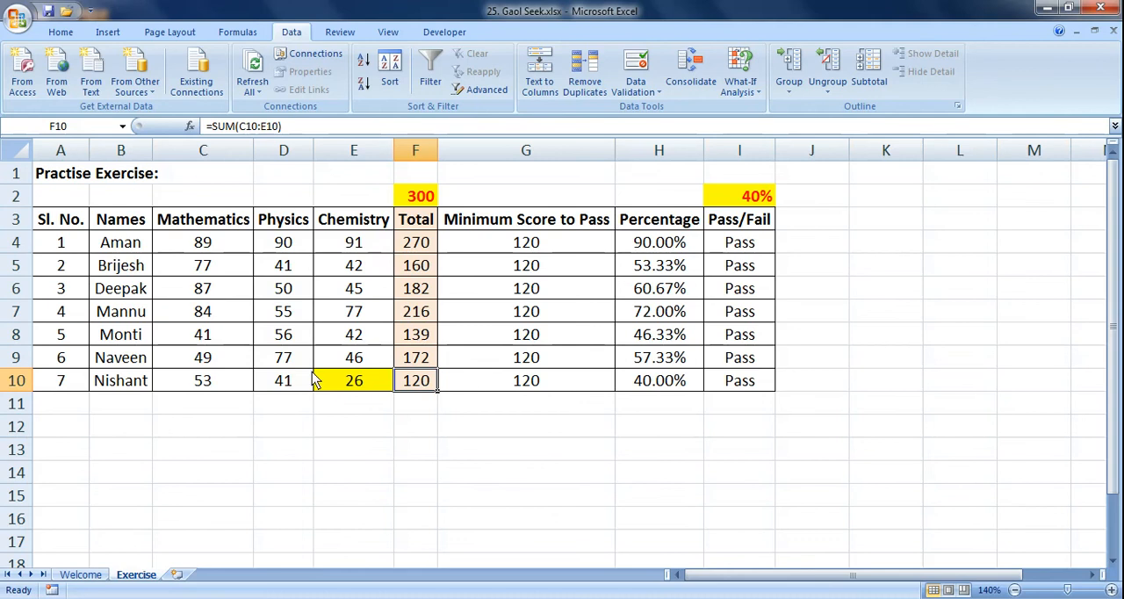
# Step: Inspect the Chemistry score in E10 and the formulas for minimum score in G6, percentage in H4 and Pass/Fail in I4
pyautogui.click(354, 386)
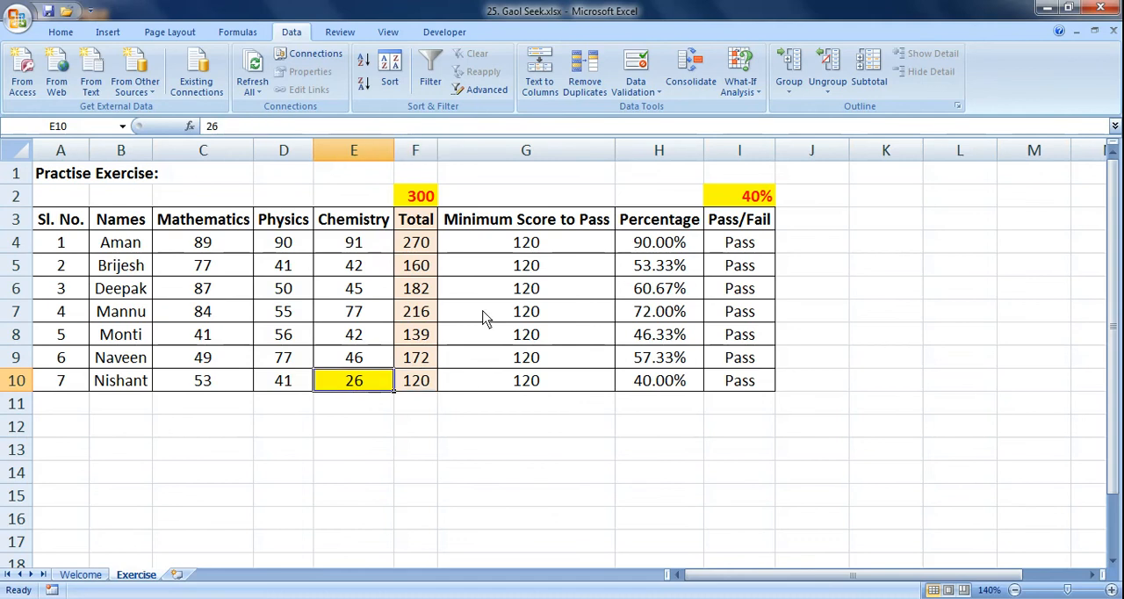
pyautogui.moveTo(437, 151); pyautogui.dragTo(640, 180)
pyautogui.click(493, 285)
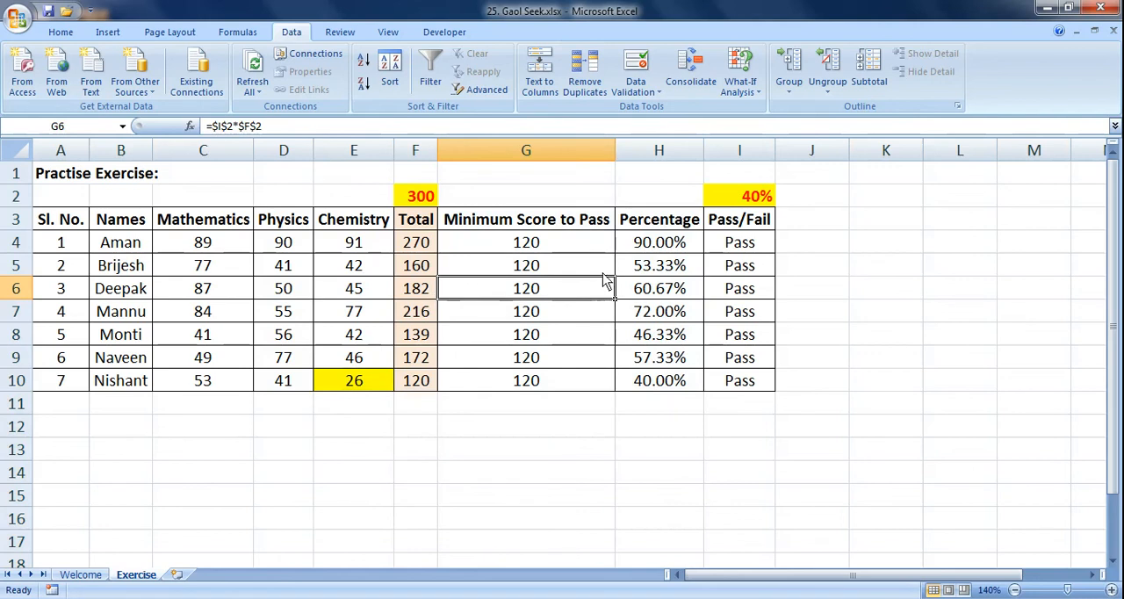
pyautogui.click(638, 255)
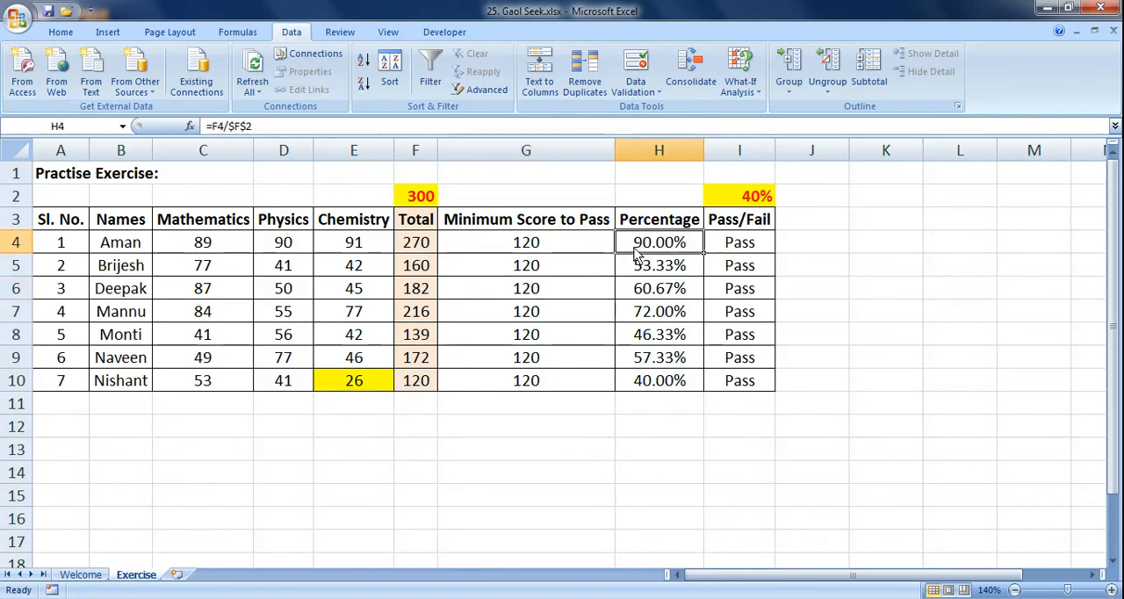
pyautogui.click(725, 257)
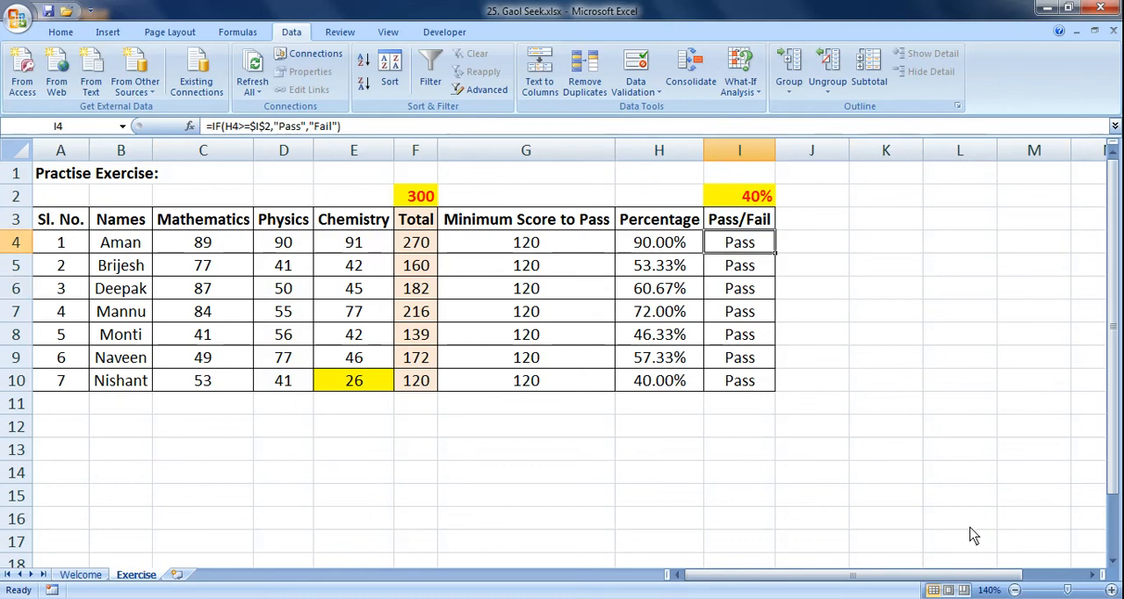
pyautogui.click(965, 594)
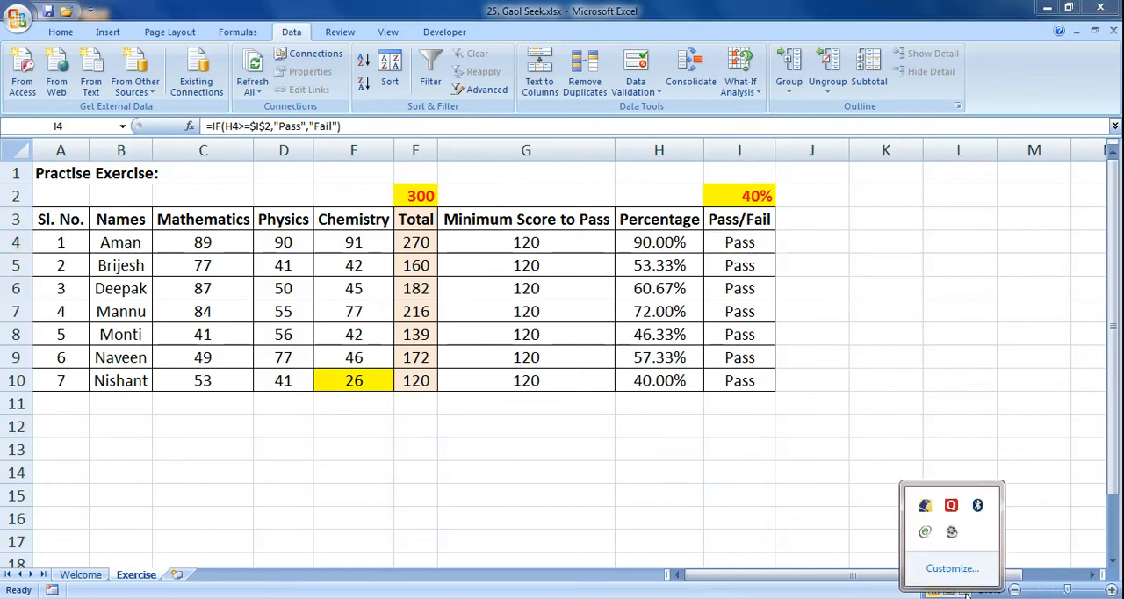